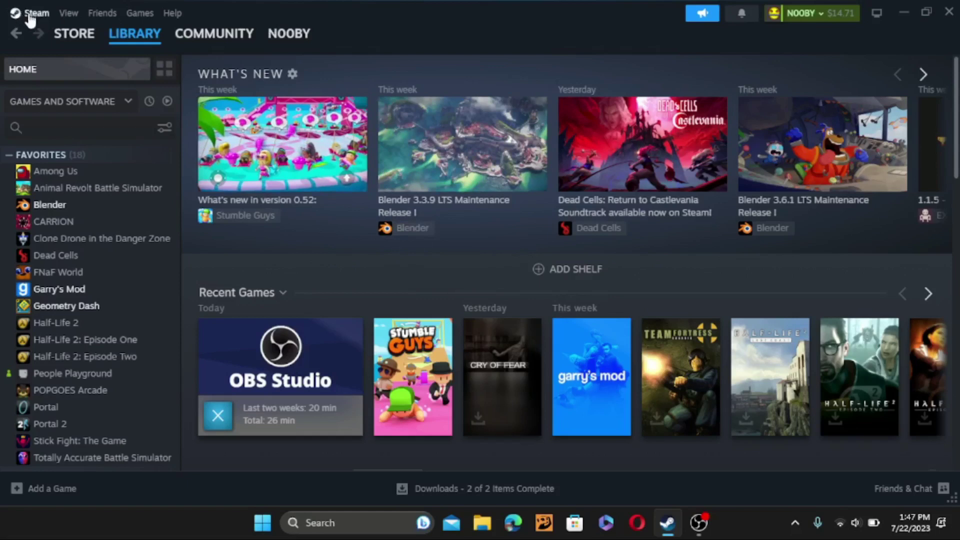
# - Open Steam Settings on the In Game page and scroll to the Screenshots options
pyautogui.click(30, 13)
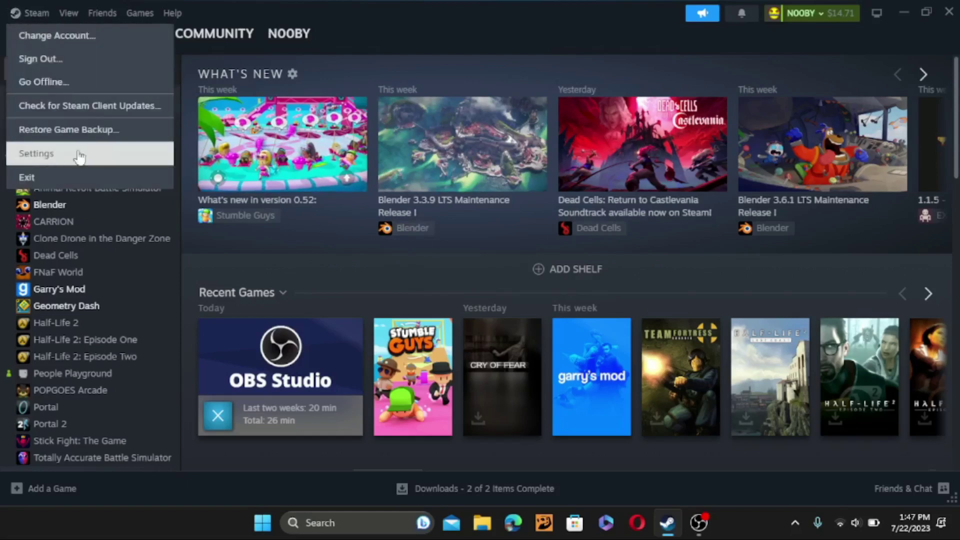
pyautogui.click(50, 155)
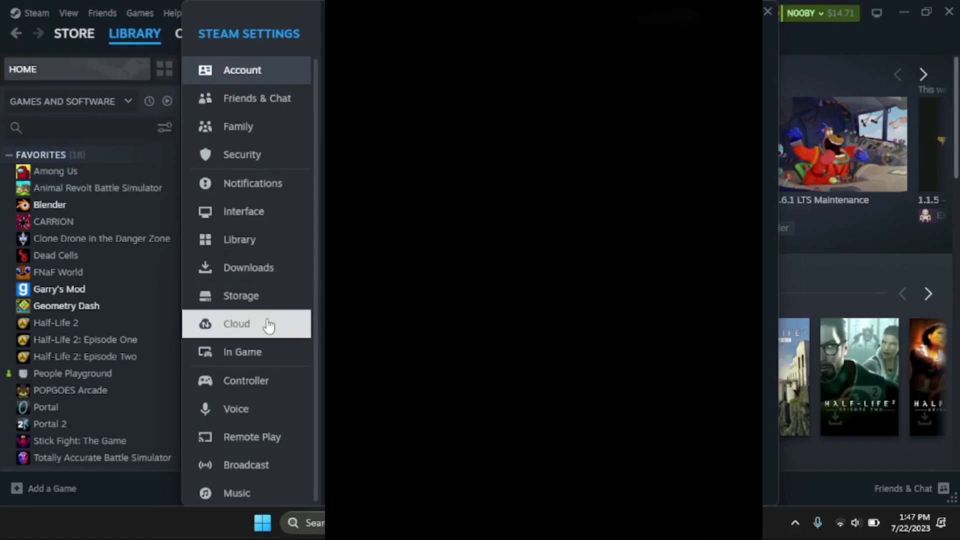
pyautogui.click(239, 352)
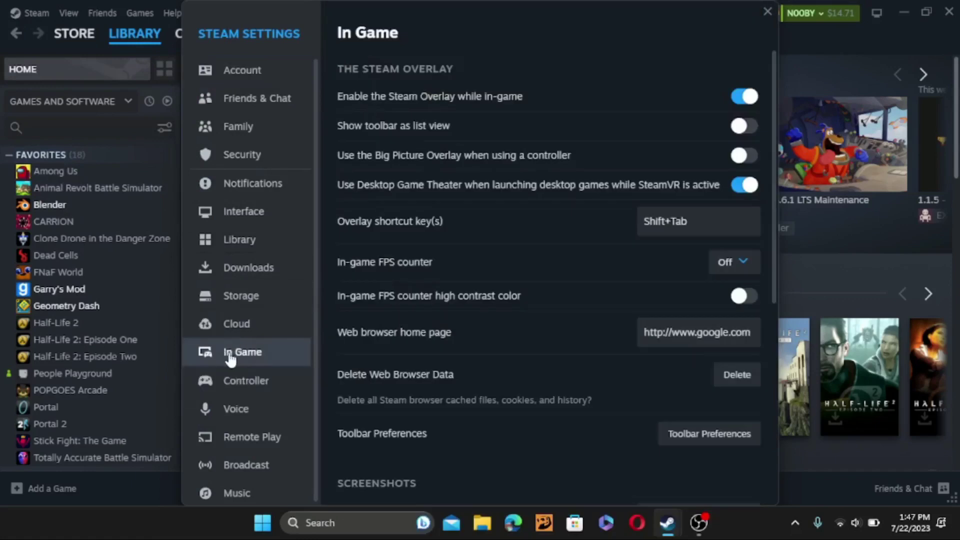
pyautogui.scroll(-2, 414, 220)
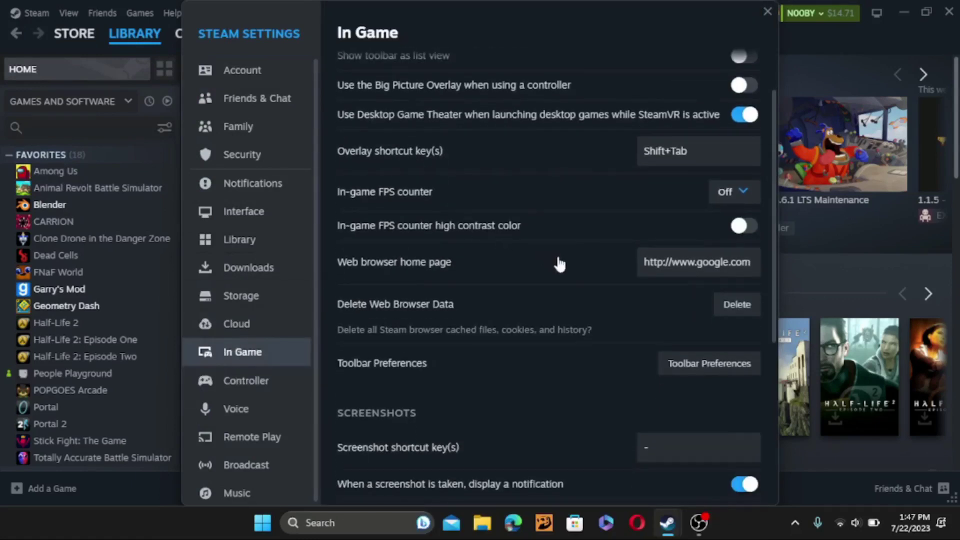
pyautogui.scroll(-4, 558, 264)
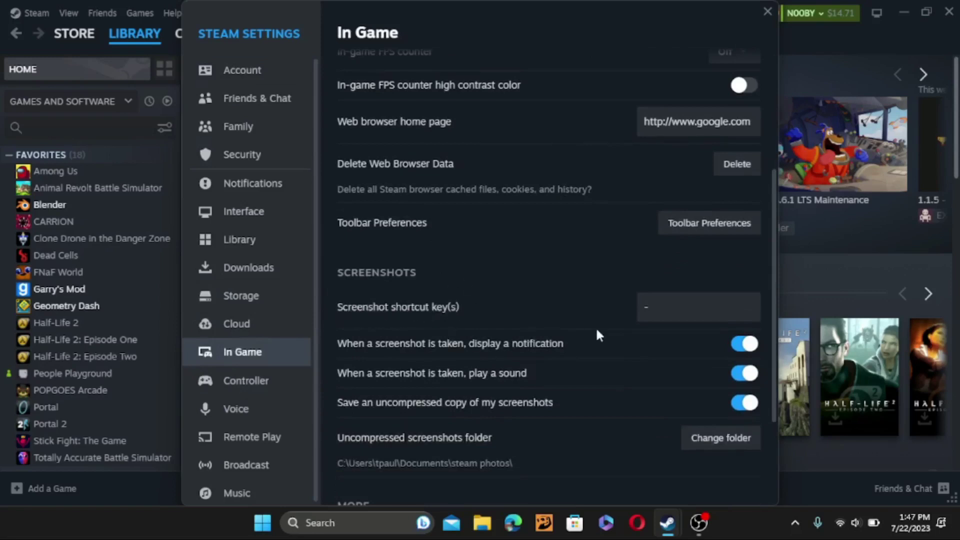
# - Try assigning a new screenshot shortcut key, leaving it set to '-'
pyautogui.click(680, 311)
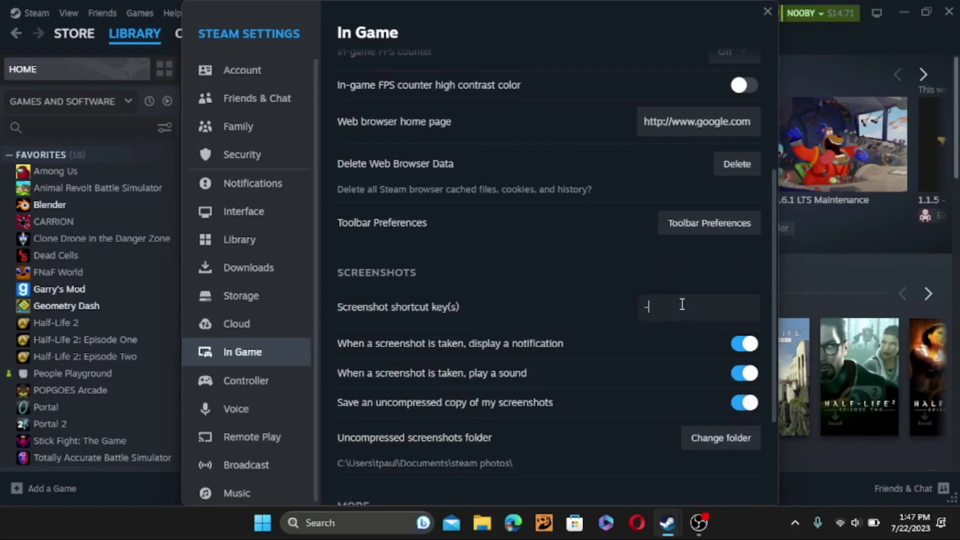
pyautogui.press('BackSpace')
pyautogui.press('w')
pyautogui.click(583, 280)
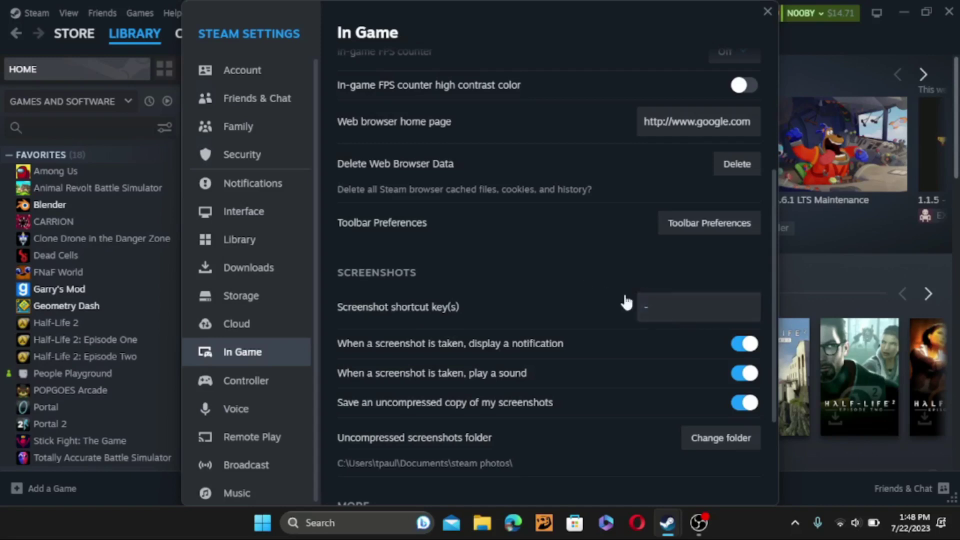
pyautogui.scroll(-3, 676, 308)
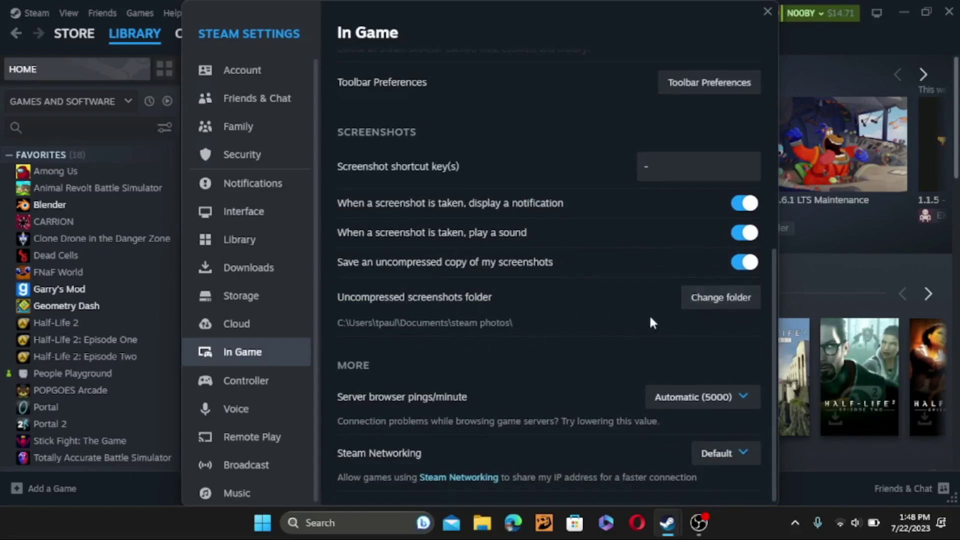
# - Browse Documents for a new screenshots folder, cancel to keep steam photos, and close Settings
pyautogui.click(740, 299)
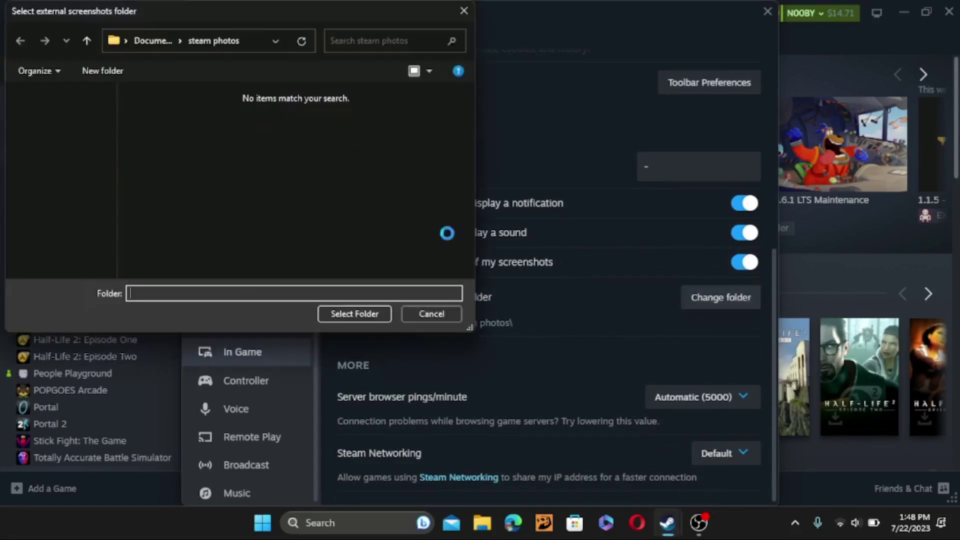
pyautogui.click(63, 160)
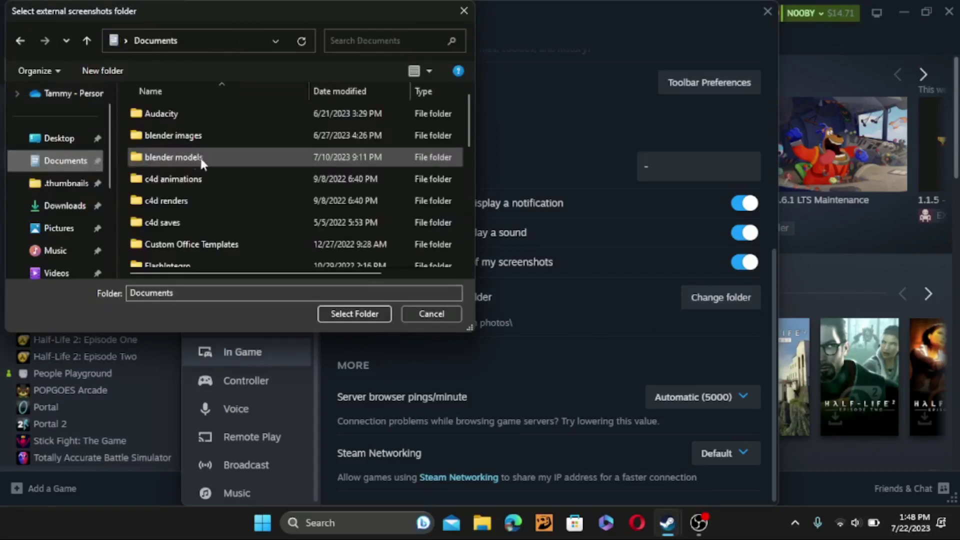
pyautogui.scroll(-3, 236, 171)
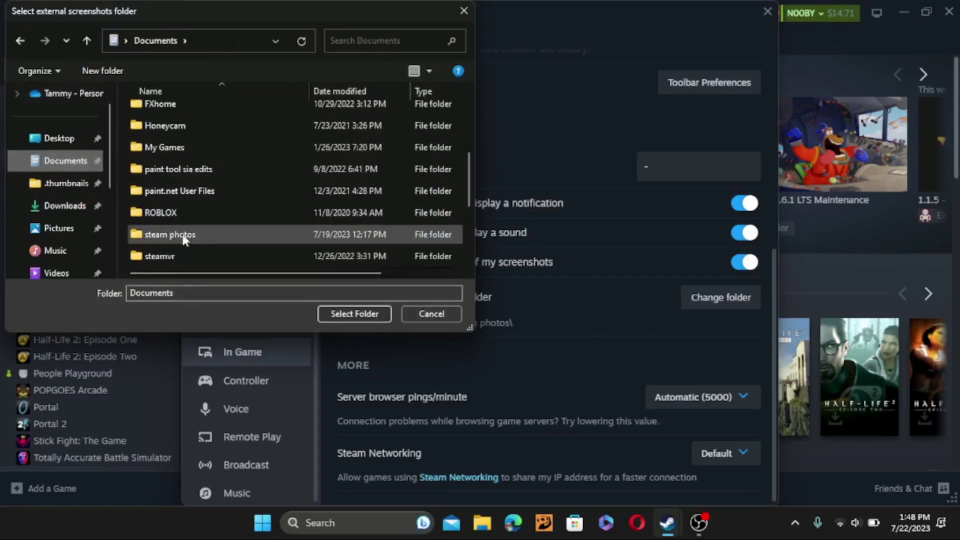
pyautogui.click(419, 313)
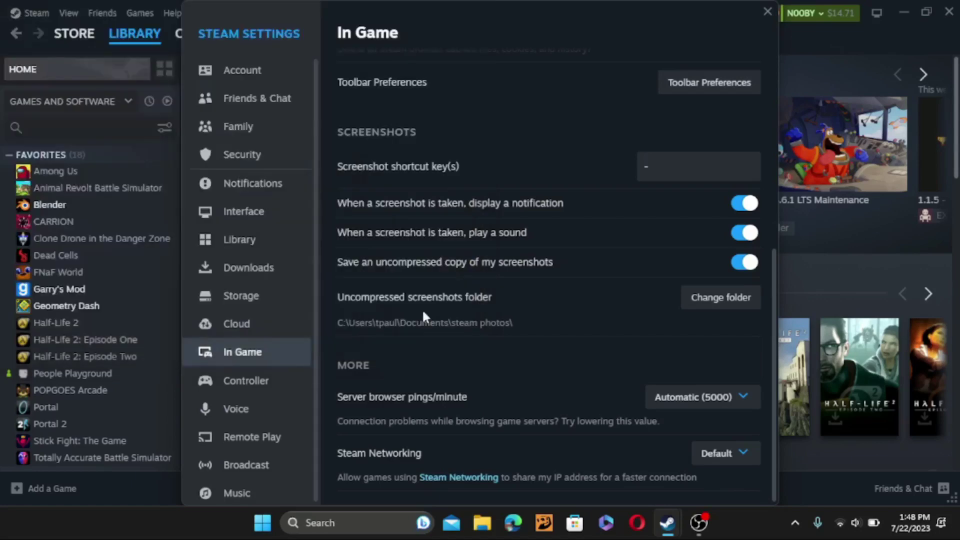
pyautogui.click(765, 11)
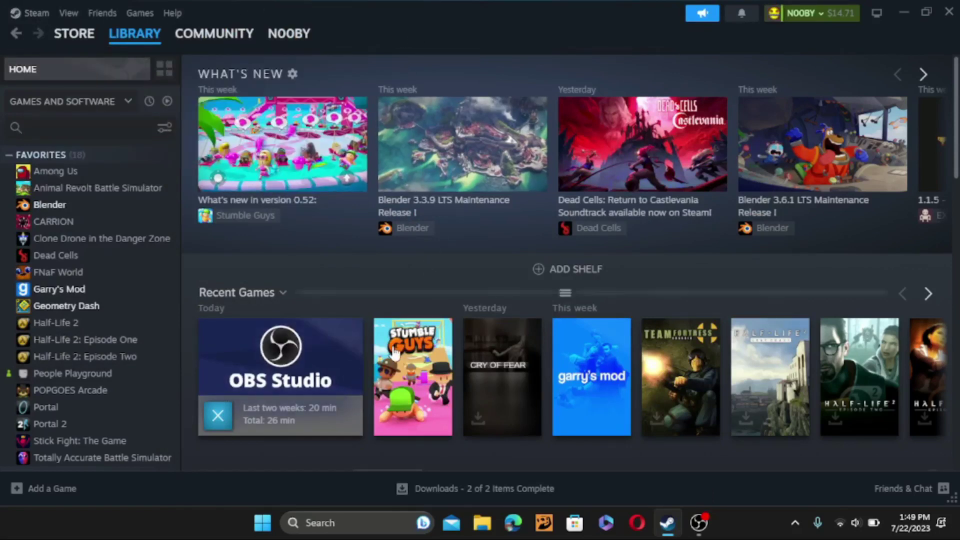
pyautogui.moveTo(398, 344)
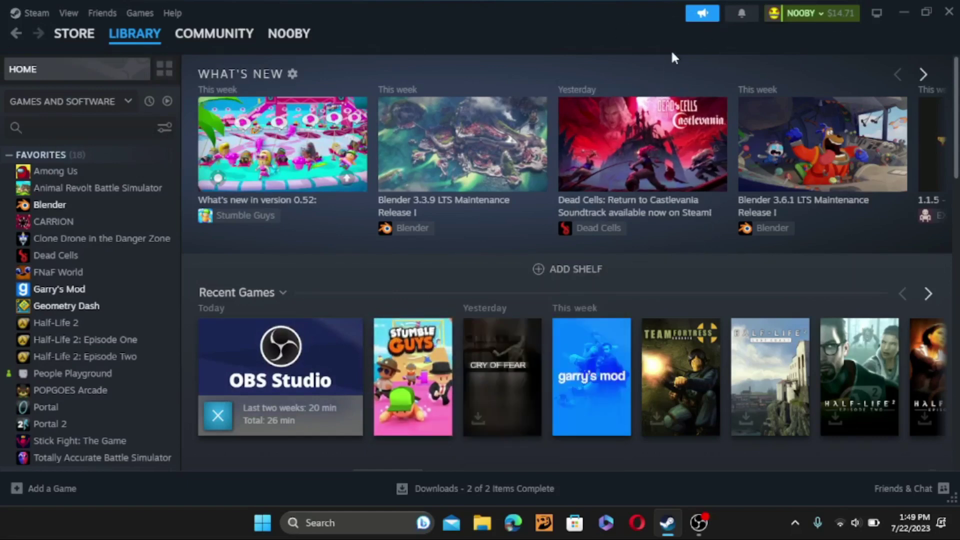
# - Go to your own profile's Workshop Items list
pyautogui.click(826, 15)
pyautogui.click(831, 31)
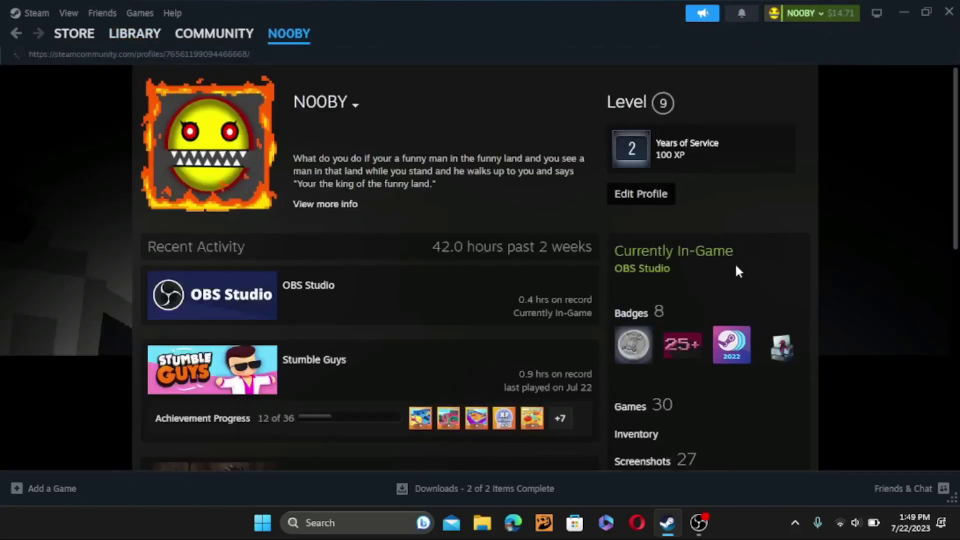
pyautogui.scroll(-4, 699, 300)
pyautogui.click(662, 309)
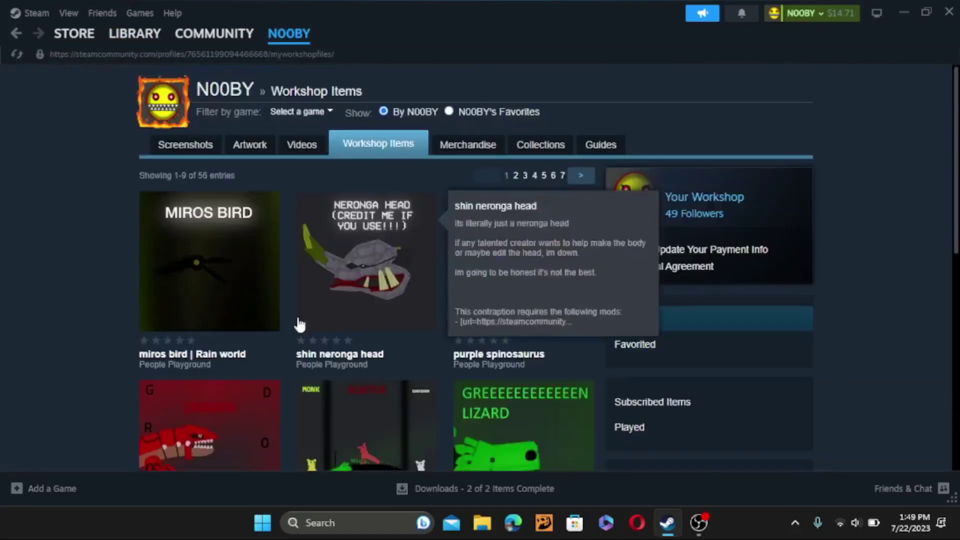
pyautogui.scroll(-4, 350, 250)
pyautogui.scroll(5, 357, 216)
pyautogui.scroll(-5, 399, 250)
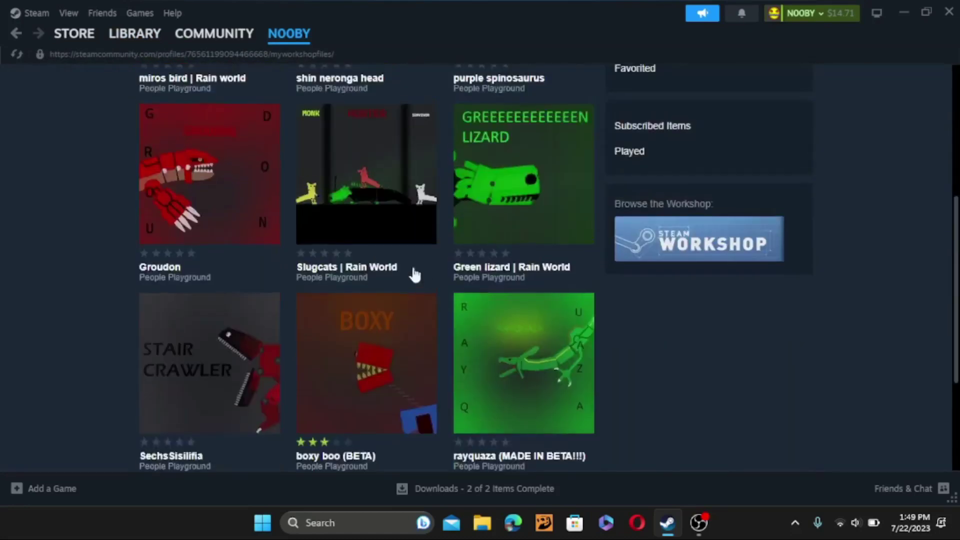
pyautogui.scroll(5, 380, 290)
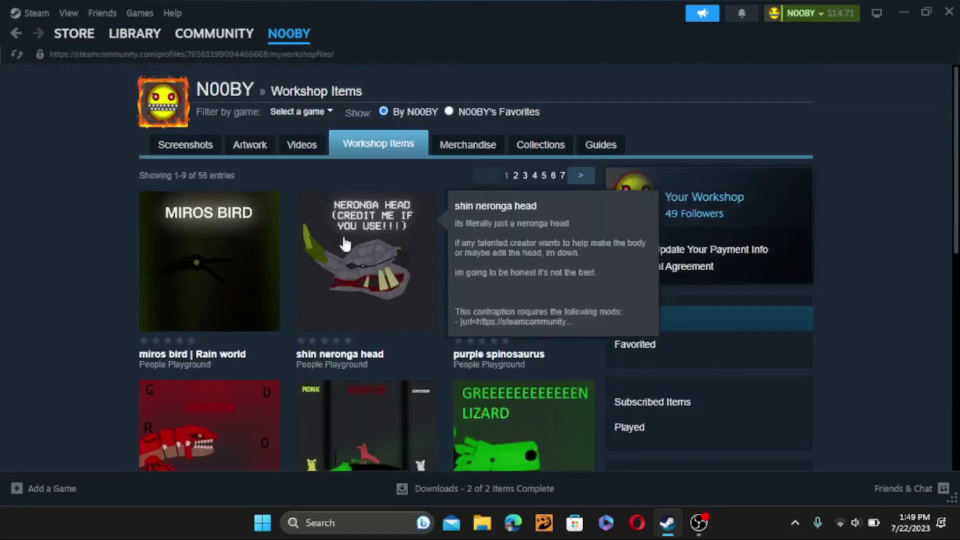
# - Open the miros bird | Rain world item and its Add/edit images & videos page
pyautogui.click(202, 259)
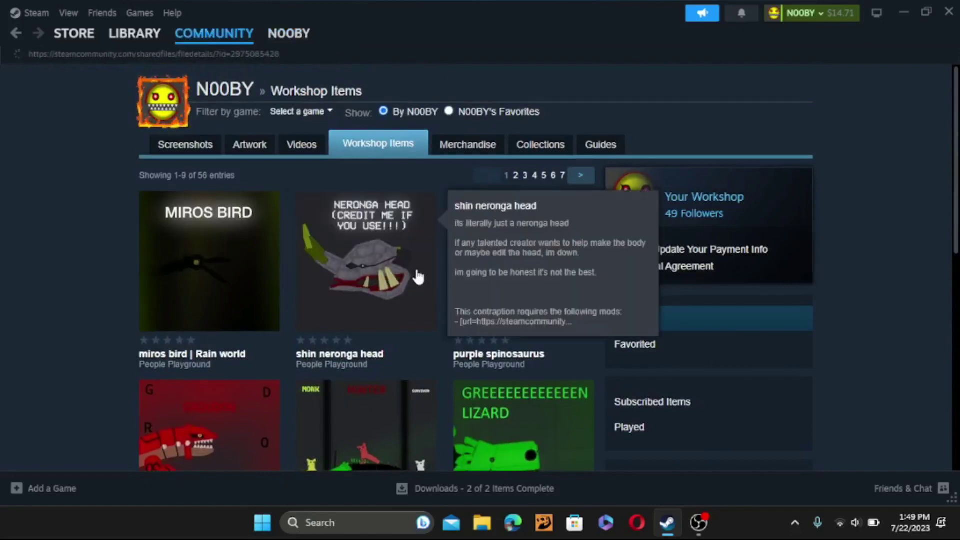
pyautogui.scroll(-4, 560, 229)
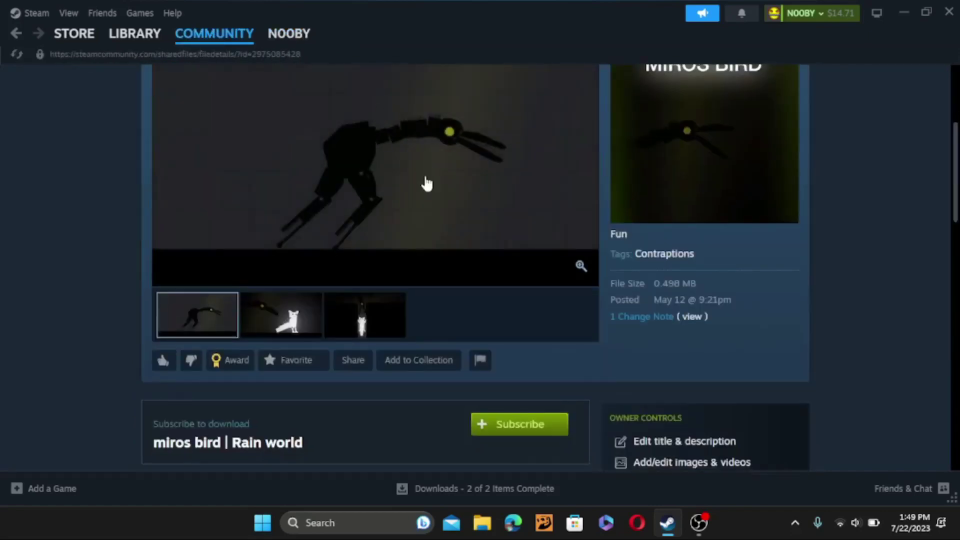
pyautogui.scroll(-9, 506, 233)
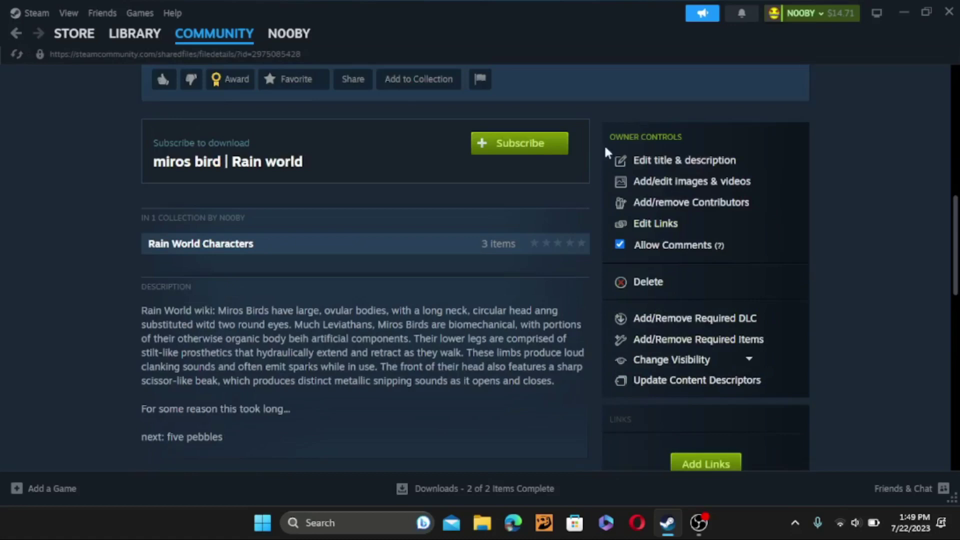
pyautogui.click(712, 184)
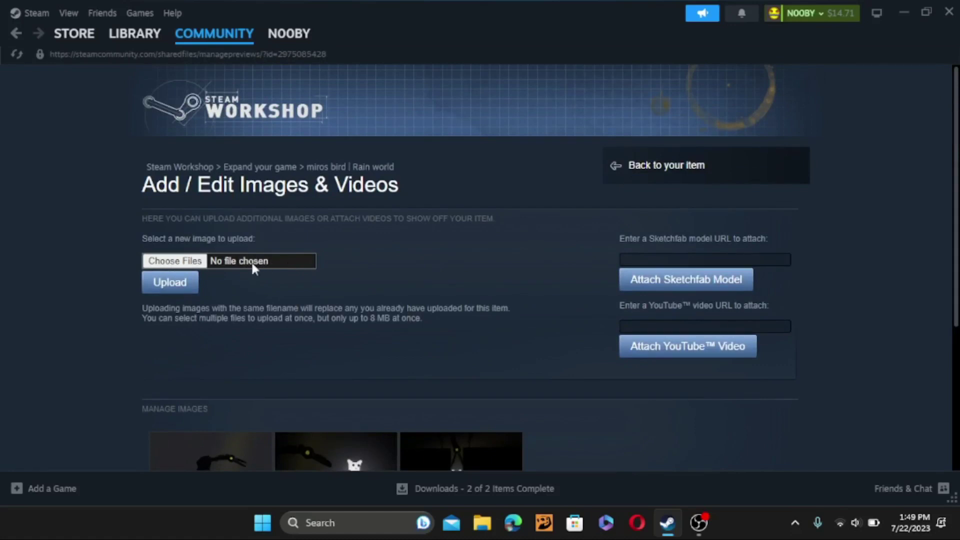
# - Browse for an image file and open the Documents\steam photos folder
pyautogui.click(170, 266)
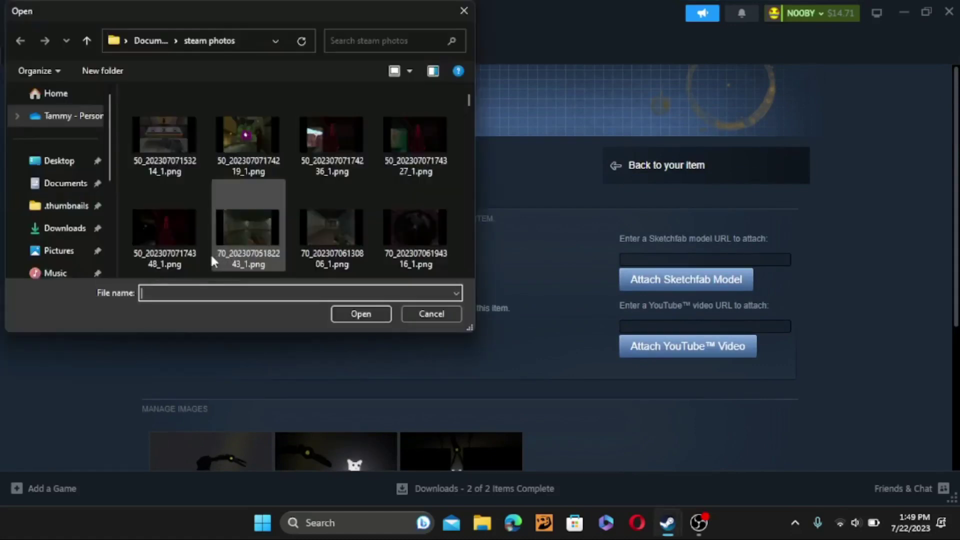
pyautogui.scroll(1, 54, 135)
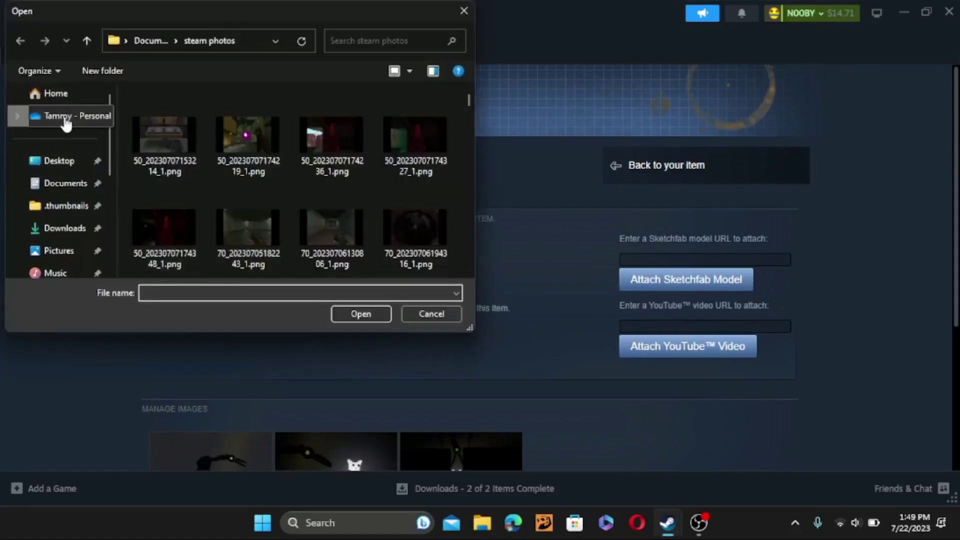
pyautogui.click(66, 118)
pyautogui.click(72, 192)
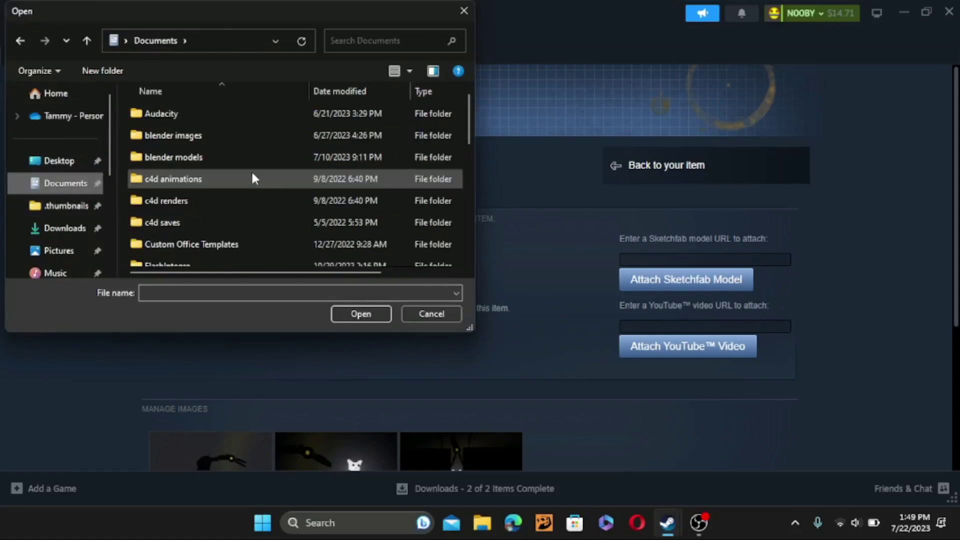
pyautogui.scroll(-4, 253, 140)
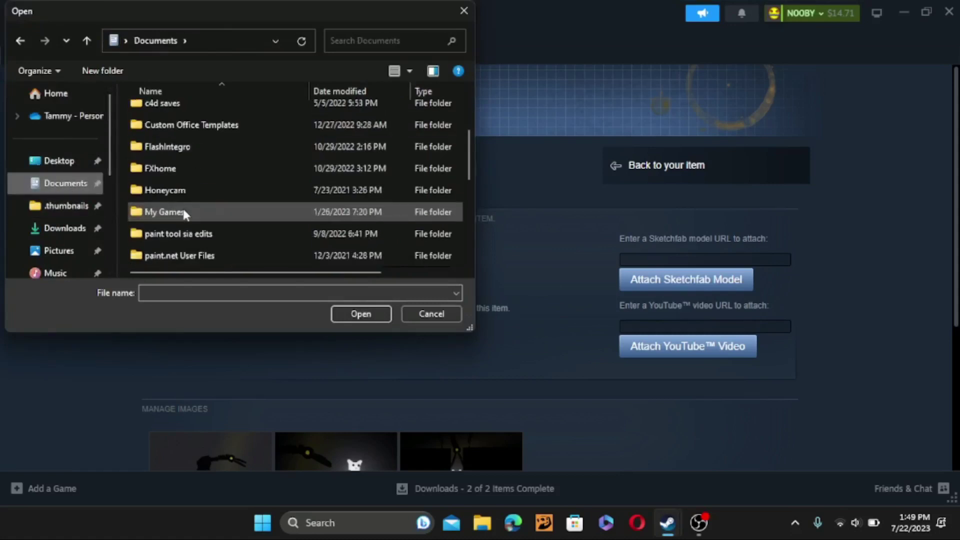
pyautogui.scroll(-1, 172, 192)
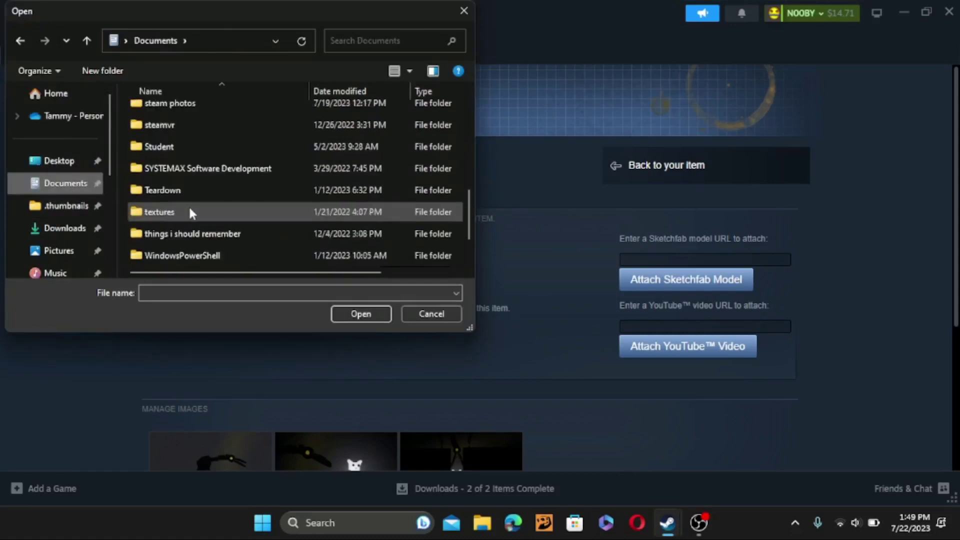
pyautogui.scroll(-1, 182, 200)
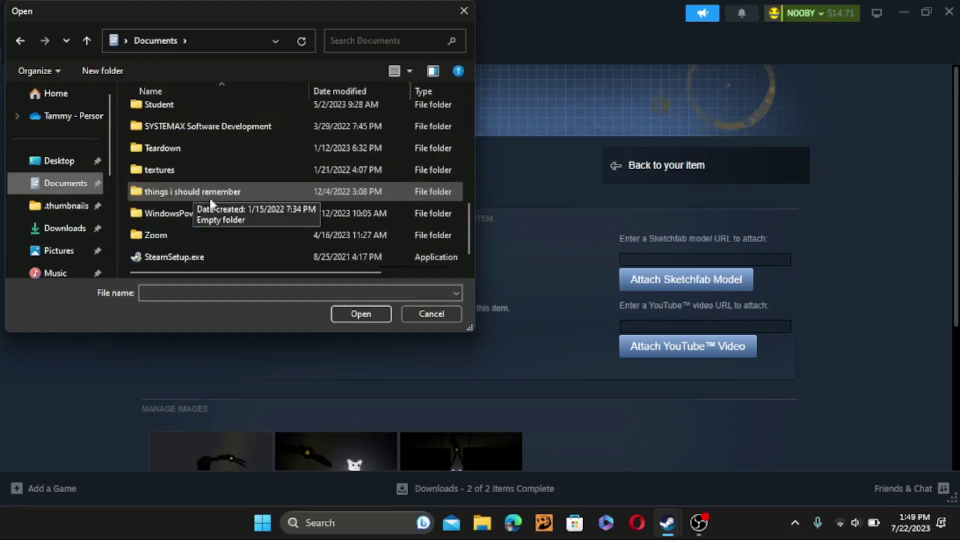
pyautogui.scroll(2, 202, 207)
pyautogui.scroll(-1, 205, 240)
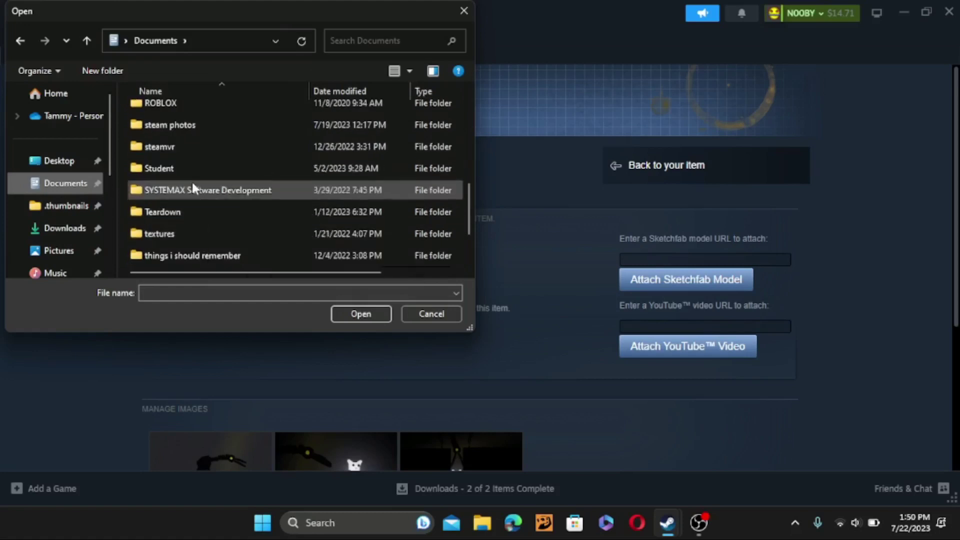
pyautogui.scroll(-1, 186, 150)
pyautogui.doubleClick(188, 132)
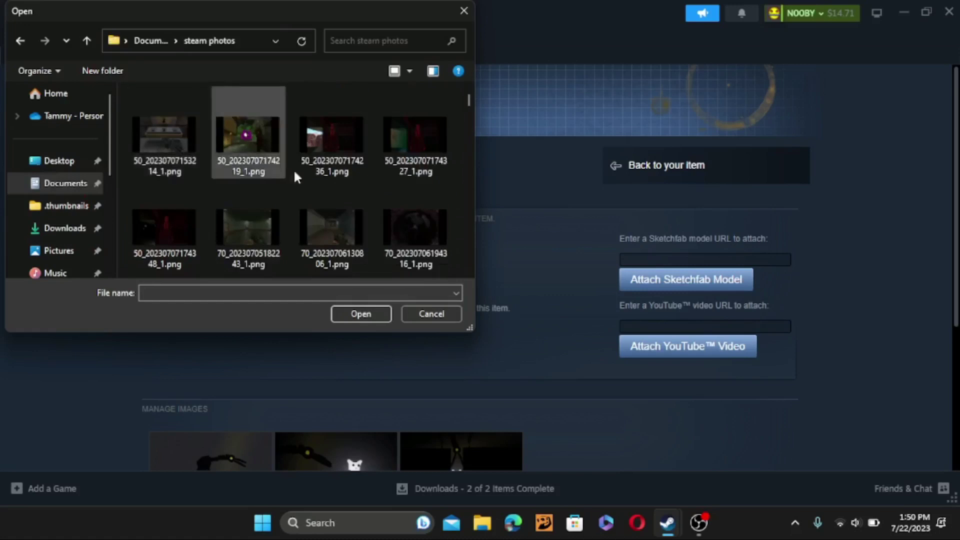
pyautogui.scroll(-5, 300, 179)
pyautogui.scroll(-10, 315, 180)
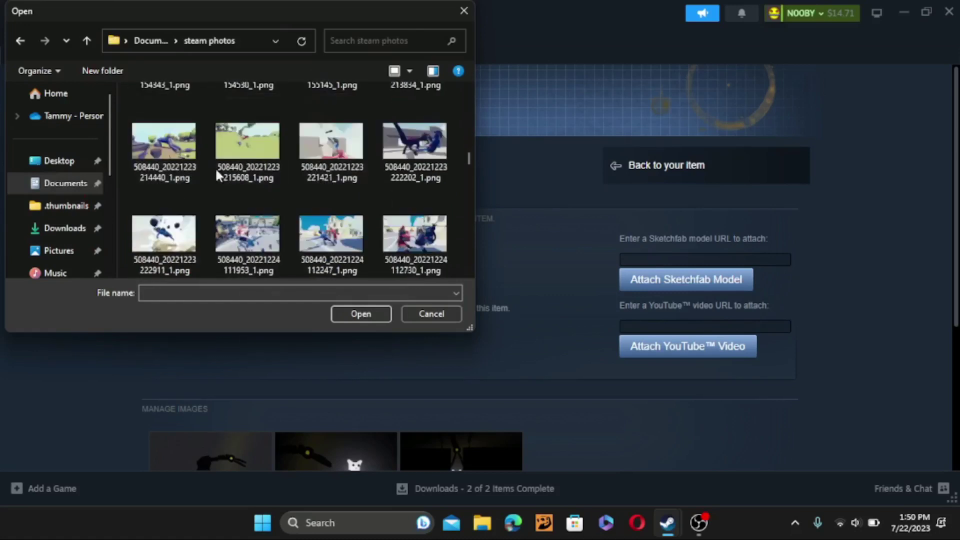
pyautogui.scroll(-3, 321, 185)
pyautogui.doubleClick(398, 138)
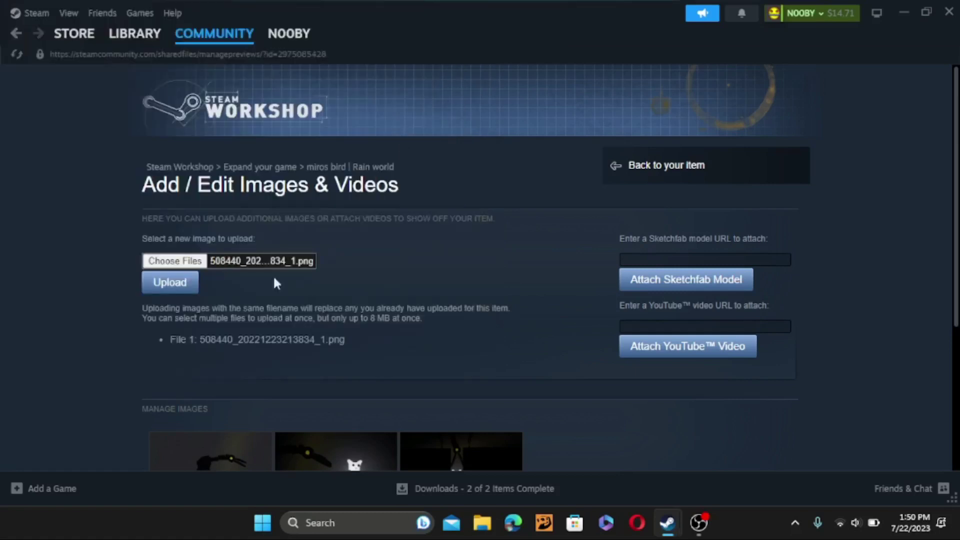
# - Upload the chosen screenshot and confirm it appears as the fourth managed image
pyautogui.click(167, 286)
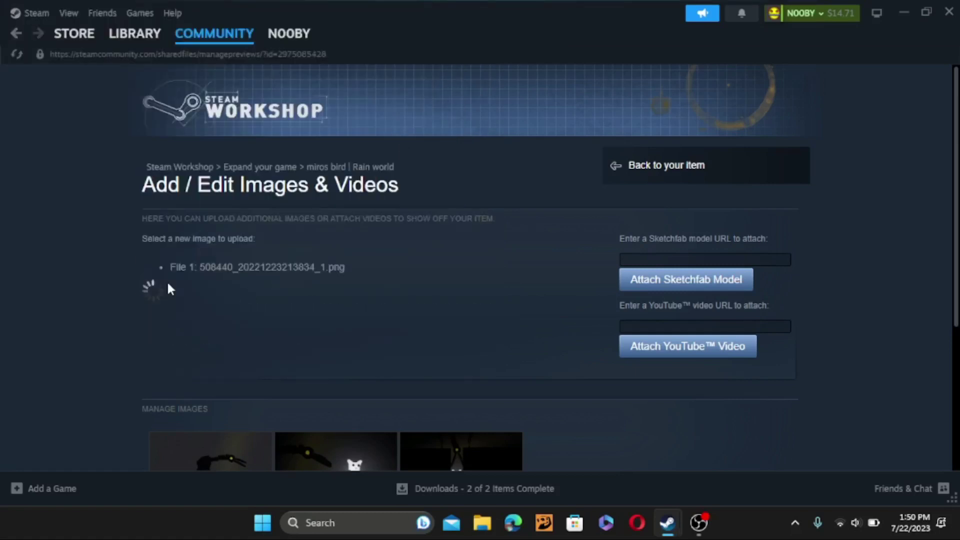
pyautogui.scroll(-3, 343, 283)
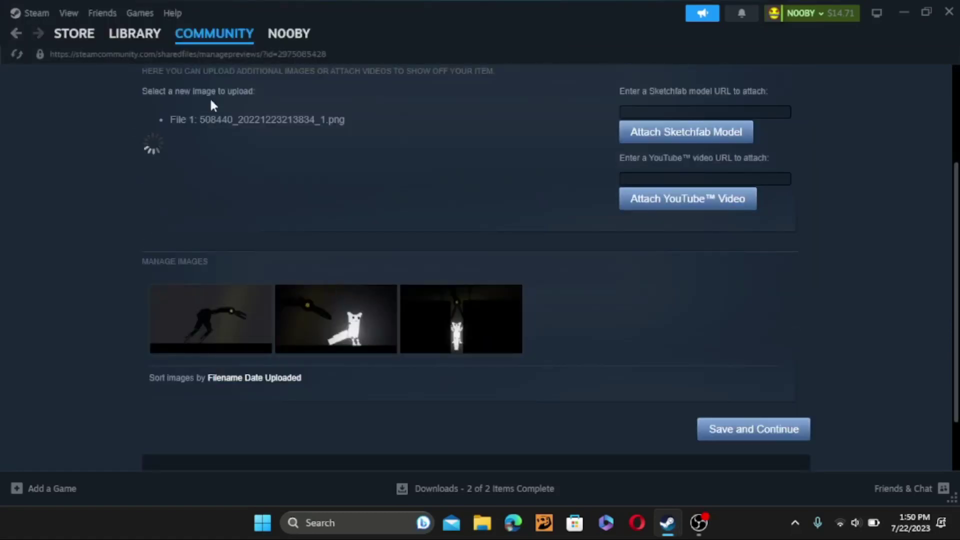
pyautogui.scroll(1, 233, 173)
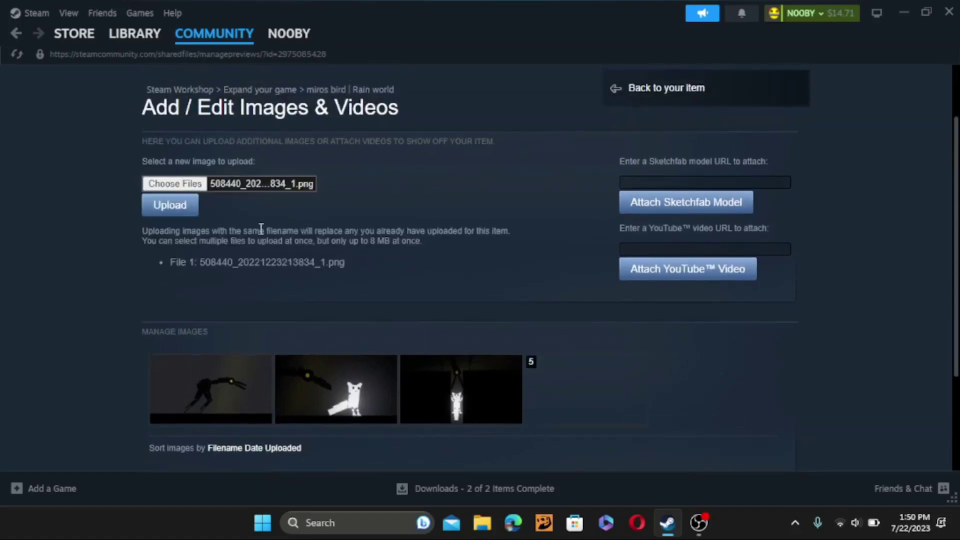
pyautogui.scroll(-1, 266, 243)
pyautogui.scroll(-1, 266, 248)
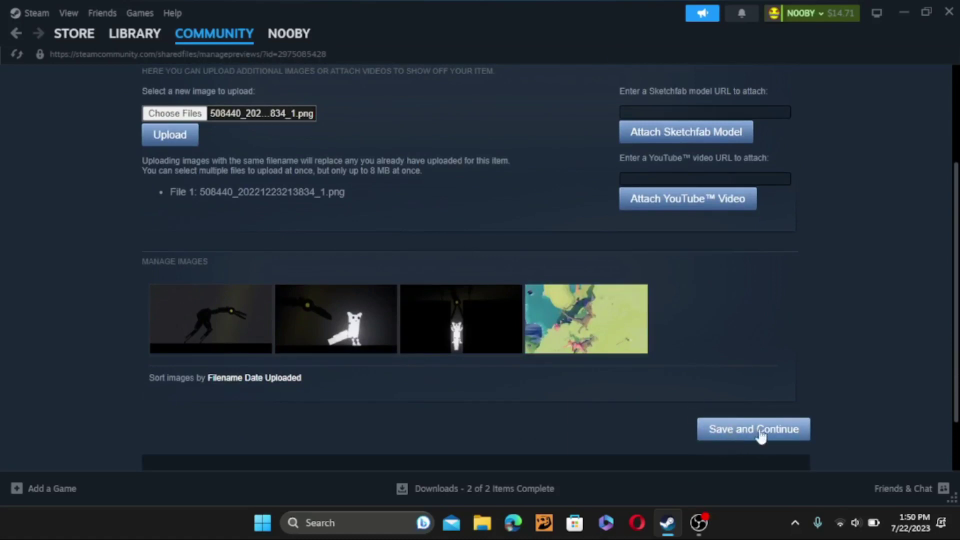
# - Save the image changes and go back to the miros bird | Rain world item page
pyautogui.click(788, 434)
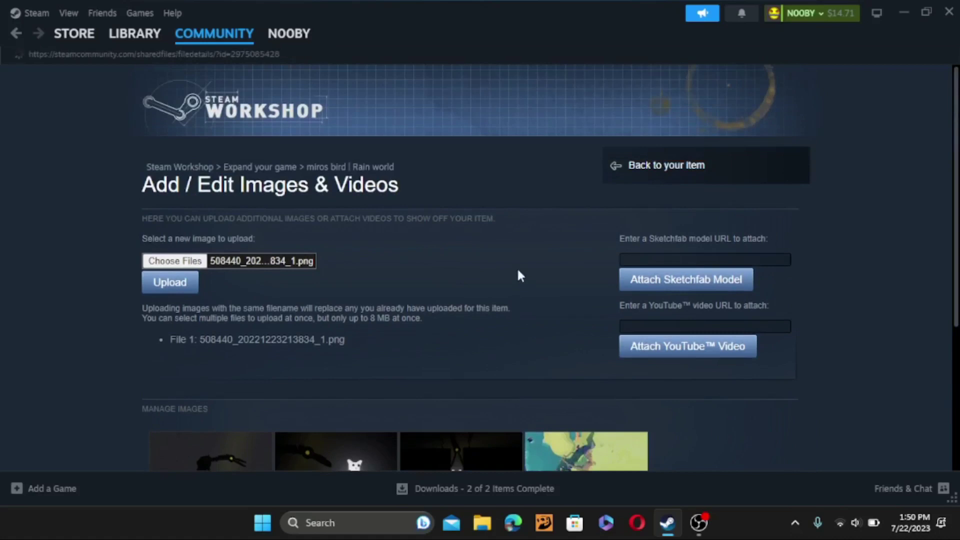
pyautogui.scroll(-8, 520, 285)
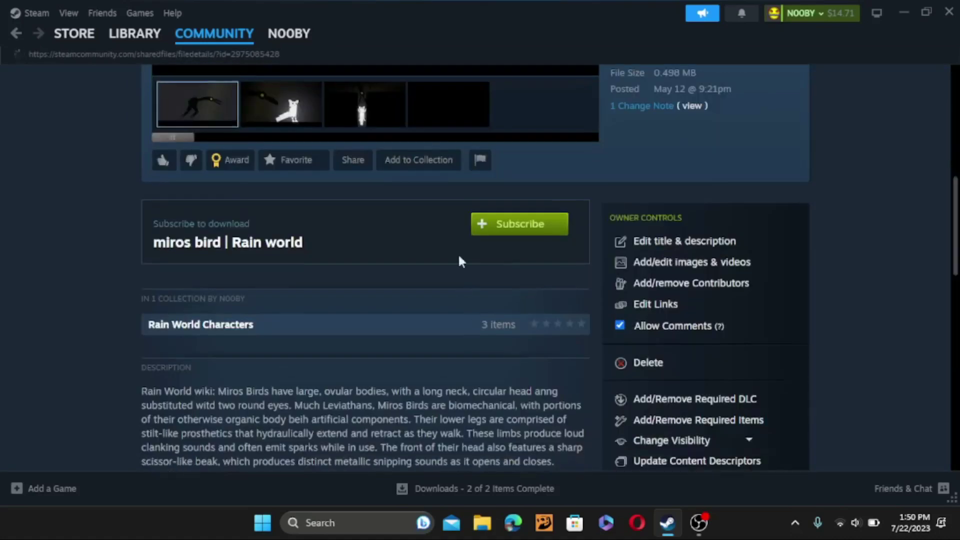
pyautogui.scroll(2, 458, 259)
pyautogui.scroll(2, 442, 209)
# - View the newly uploaded screenshot as the fourth gallery thumbnail
pyautogui.click(448, 310)
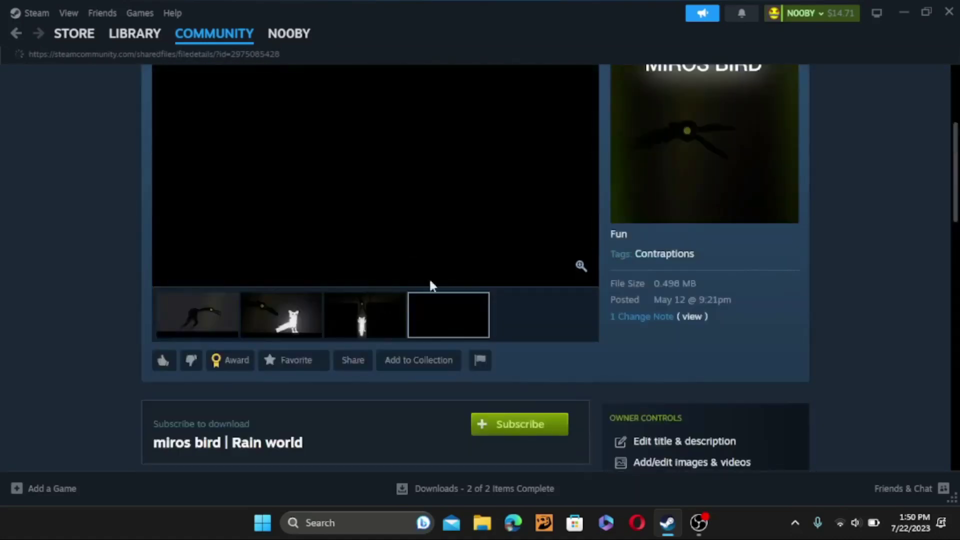
pyautogui.scroll(3, 479, 287)
pyautogui.scroll(-6, 463, 289)
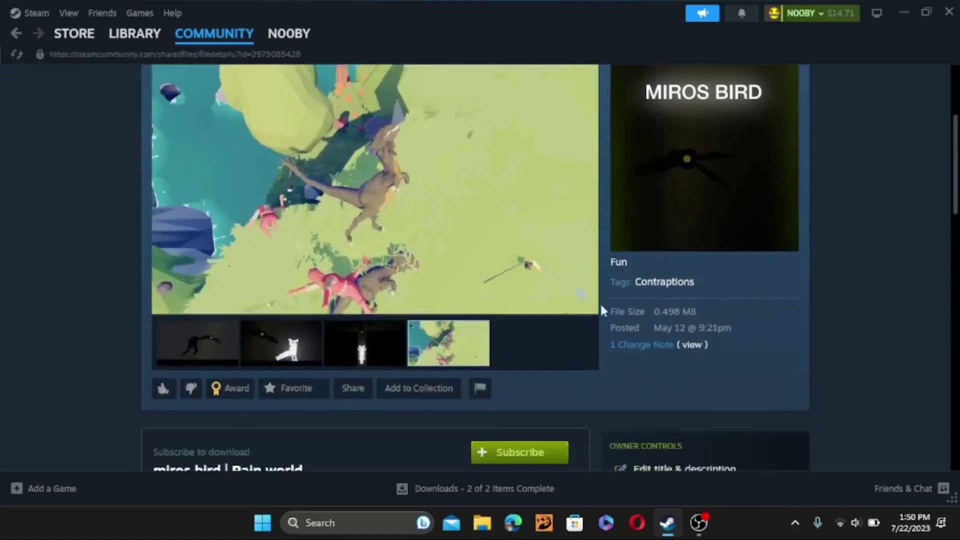
pyautogui.scroll(3, 421, 252)
pyautogui.scroll(-2, 421, 260)
pyautogui.scroll(3, 421, 259)
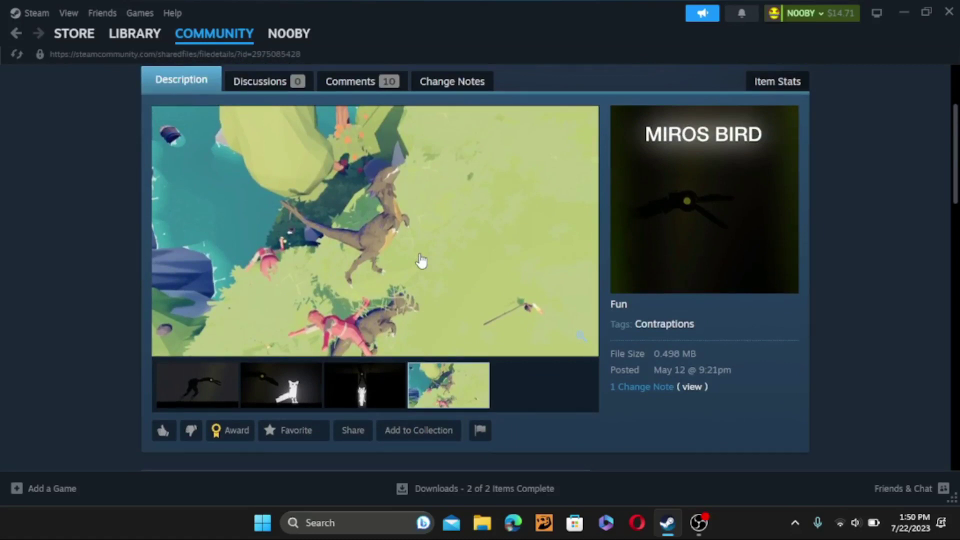
pyautogui.scroll(-4, 421, 260)
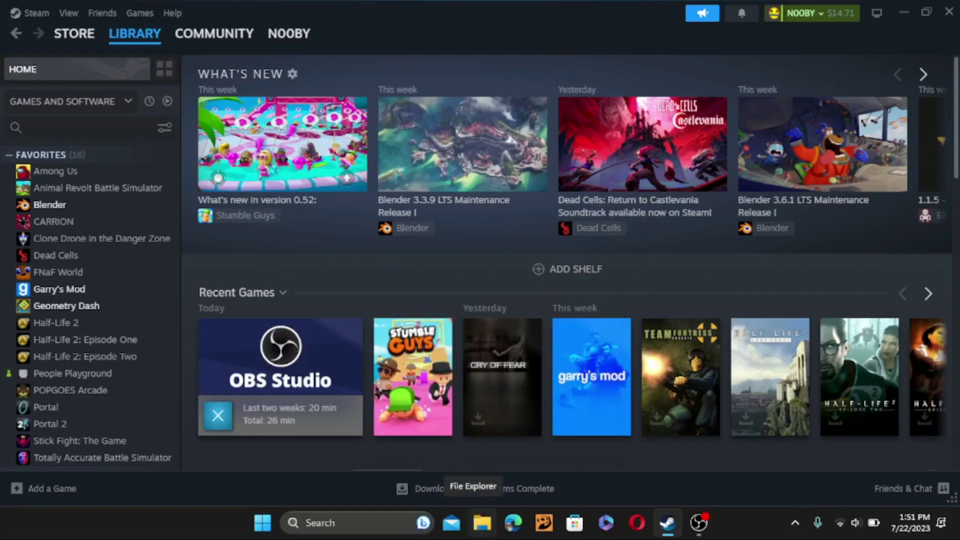
# - Open File Explorer and go to C:\Users and your personal user folder
pyautogui.click(483, 524)
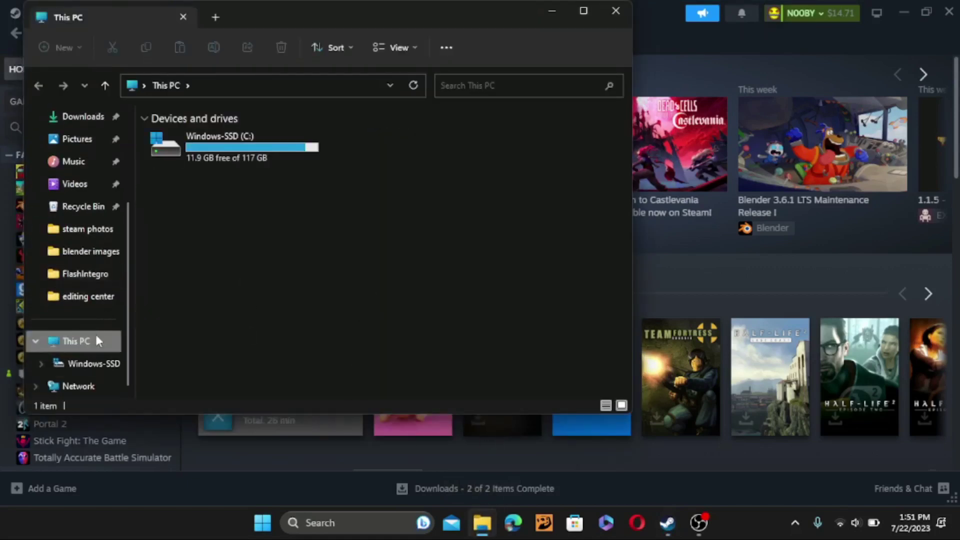
pyautogui.click(88, 365)
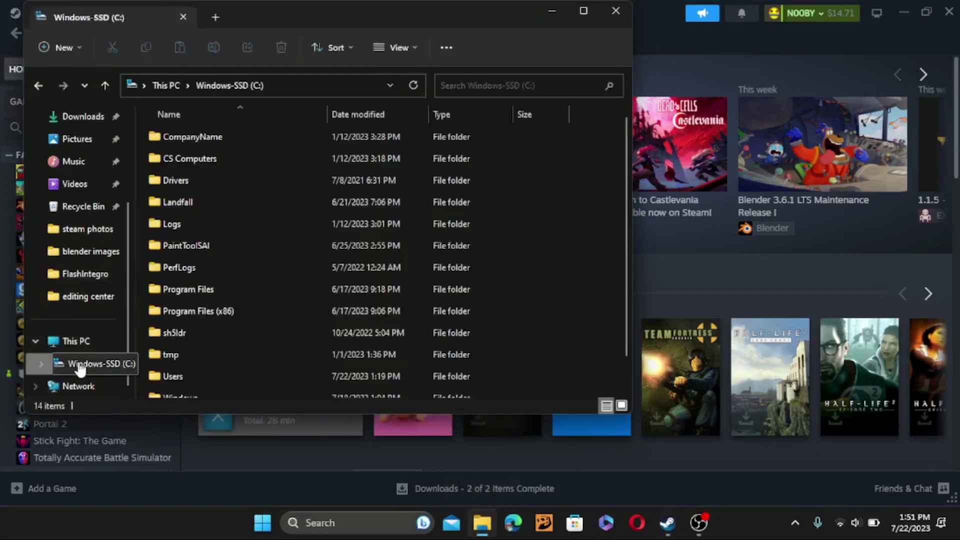
pyautogui.scroll(-1, 185, 336)
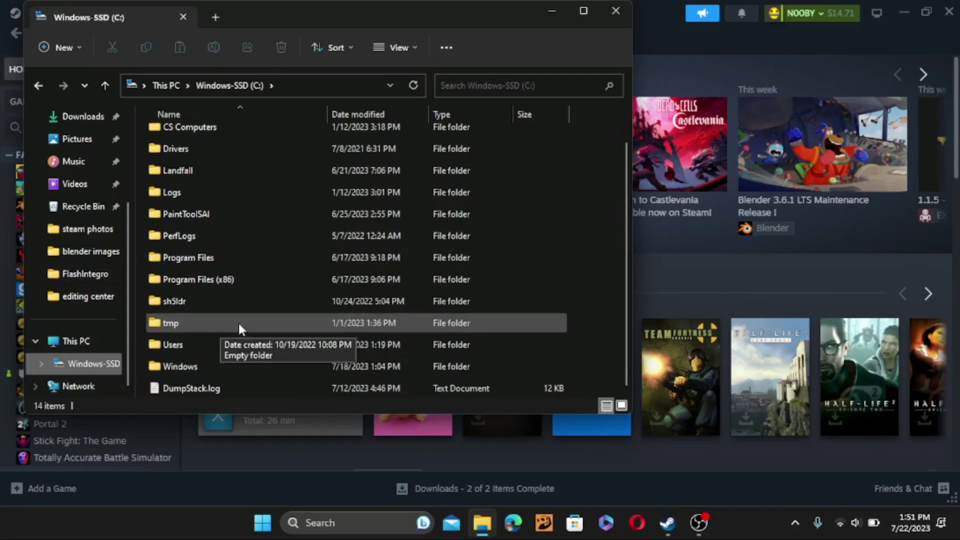
pyautogui.doubleClick(203, 350)
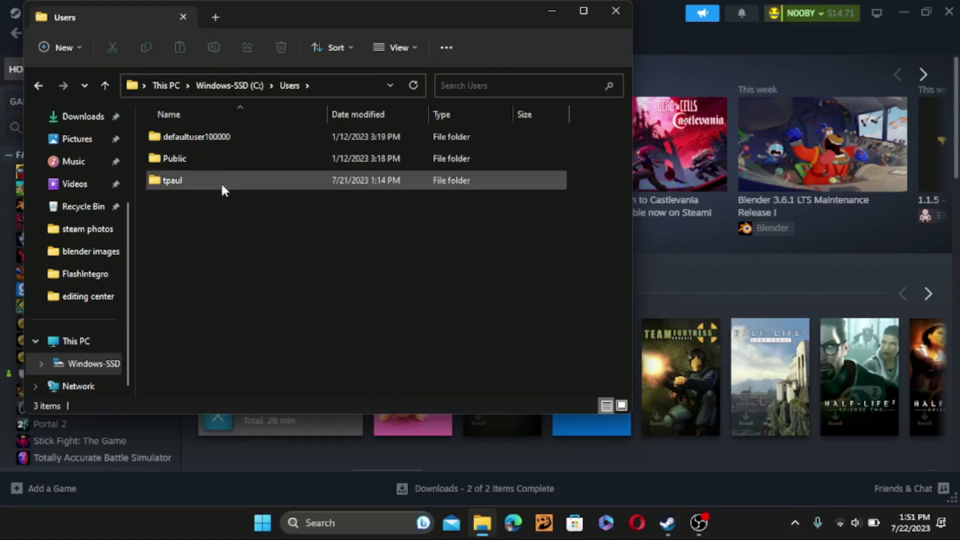
pyautogui.doubleClick(186, 186)
pyautogui.scroll(-3, 210, 304)
pyautogui.scroll(3, 201, 298)
pyautogui.scroll(-3, 201, 298)
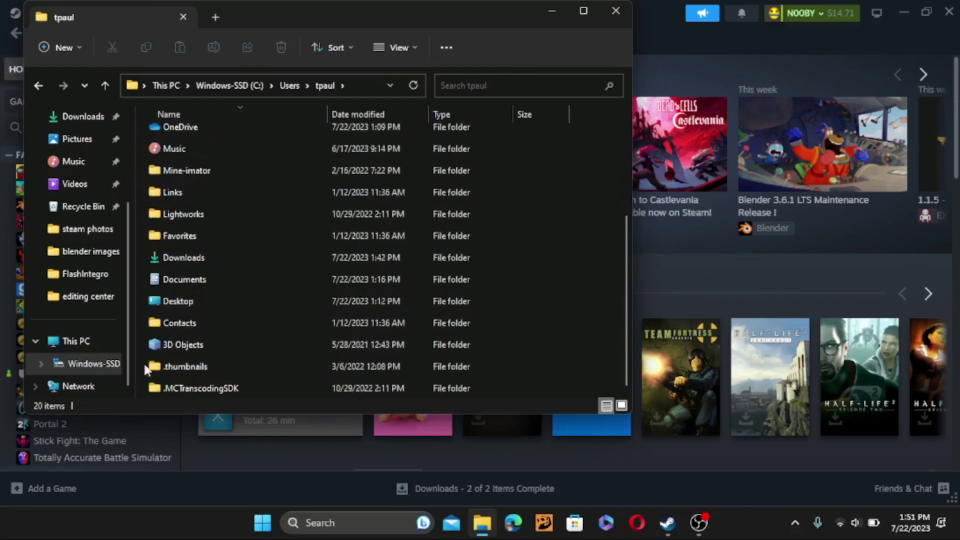
# - Navigate through 3D Objects\Steam\steamapps\common\People Playground into the Contraptions folder
pyautogui.doubleClick(190, 344)
pyautogui.doubleClick(181, 145)
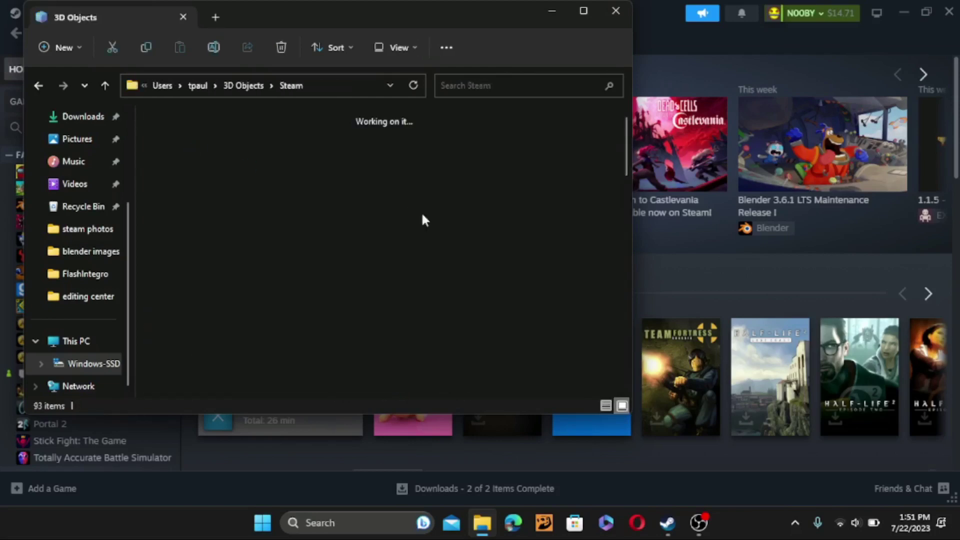
pyautogui.doubleClick(566, 312)
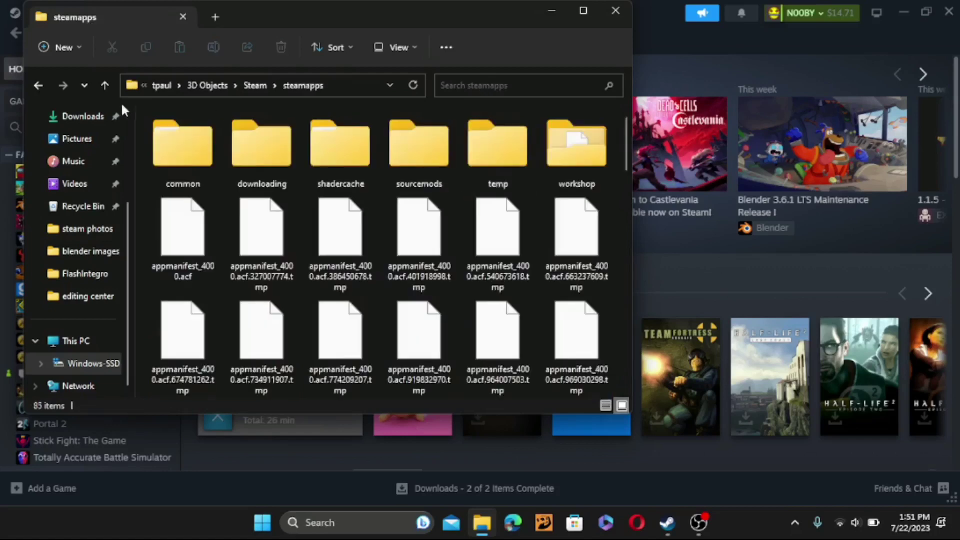
pyautogui.doubleClick(193, 159)
pyautogui.scroll(-5, 325, 210)
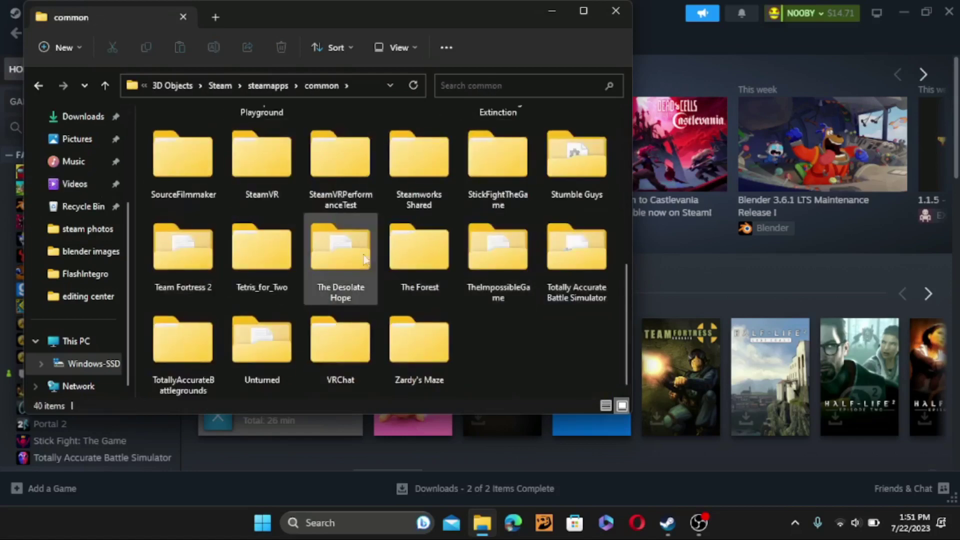
pyautogui.scroll(3, 241, 265)
pyautogui.doubleClick(262, 243)
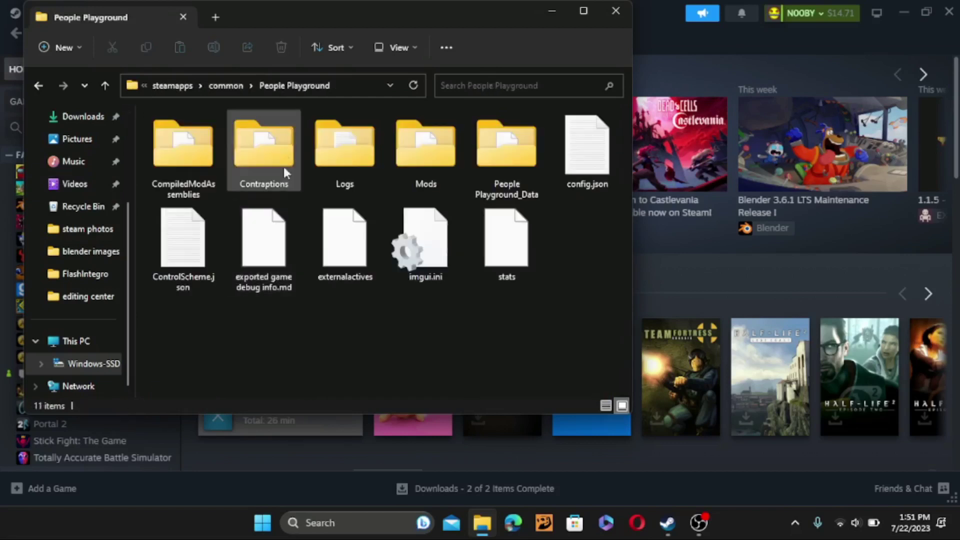
pyautogui.click(170, 142)
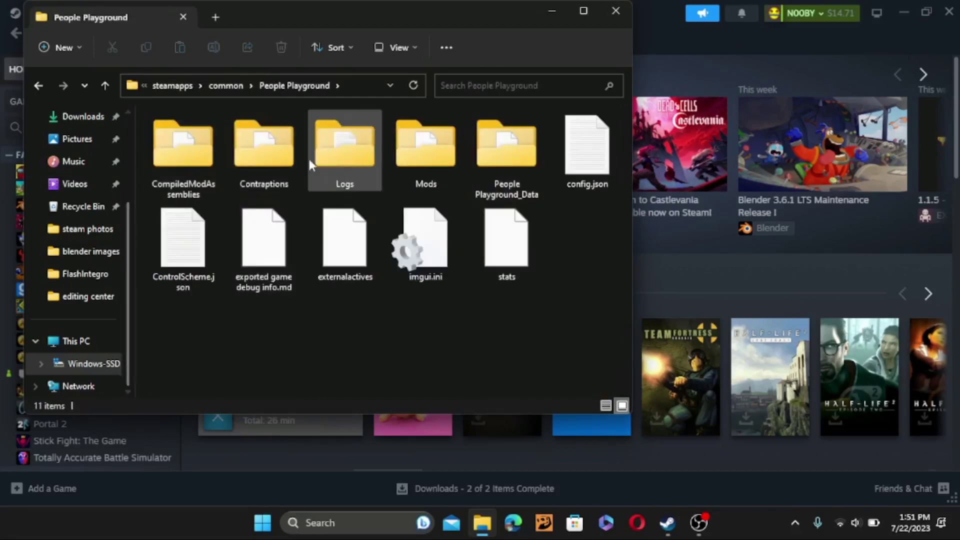
pyautogui.doubleClick(238, 165)
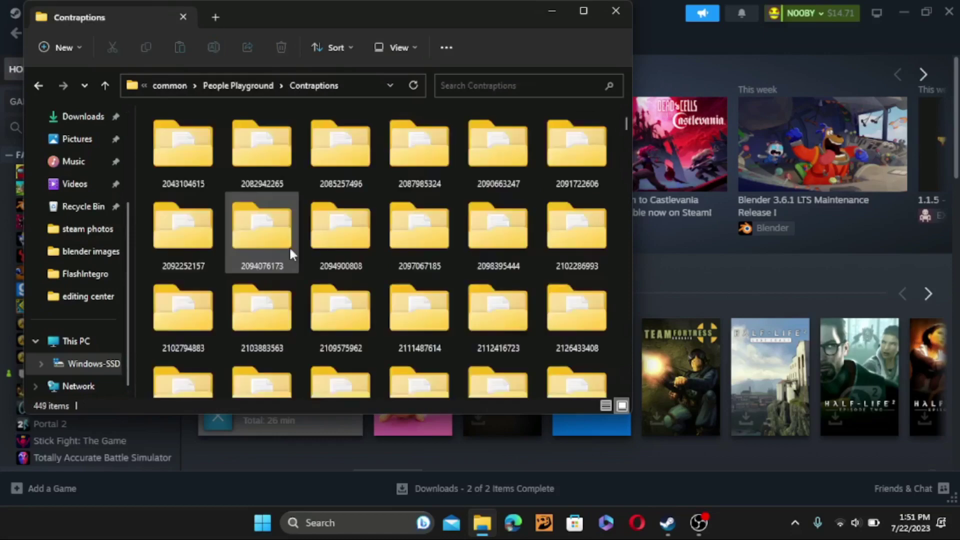
pyautogui.scroll(-2, 407, 246)
pyautogui.moveTo(626, 129); pyautogui.dragTo(611, 347)
pyautogui.scroll(2, 495, 164)
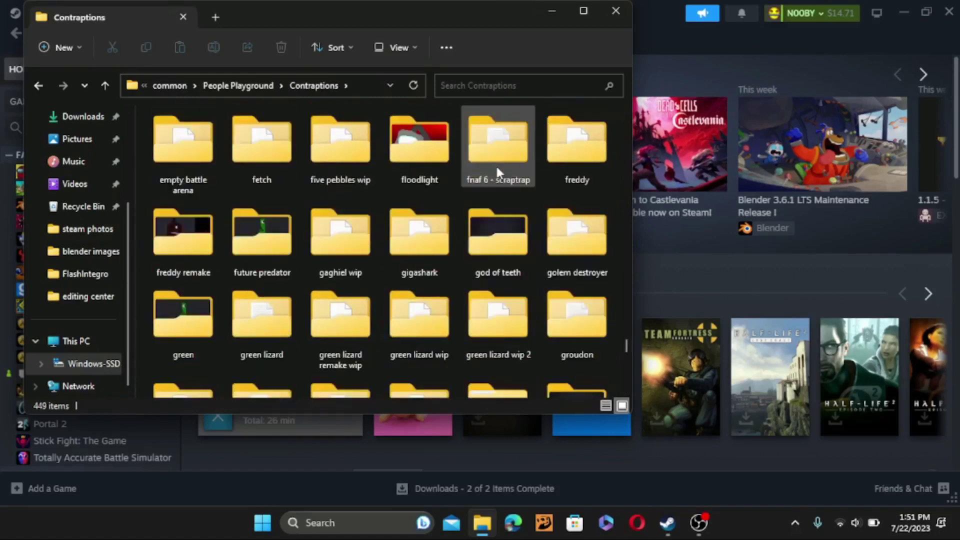